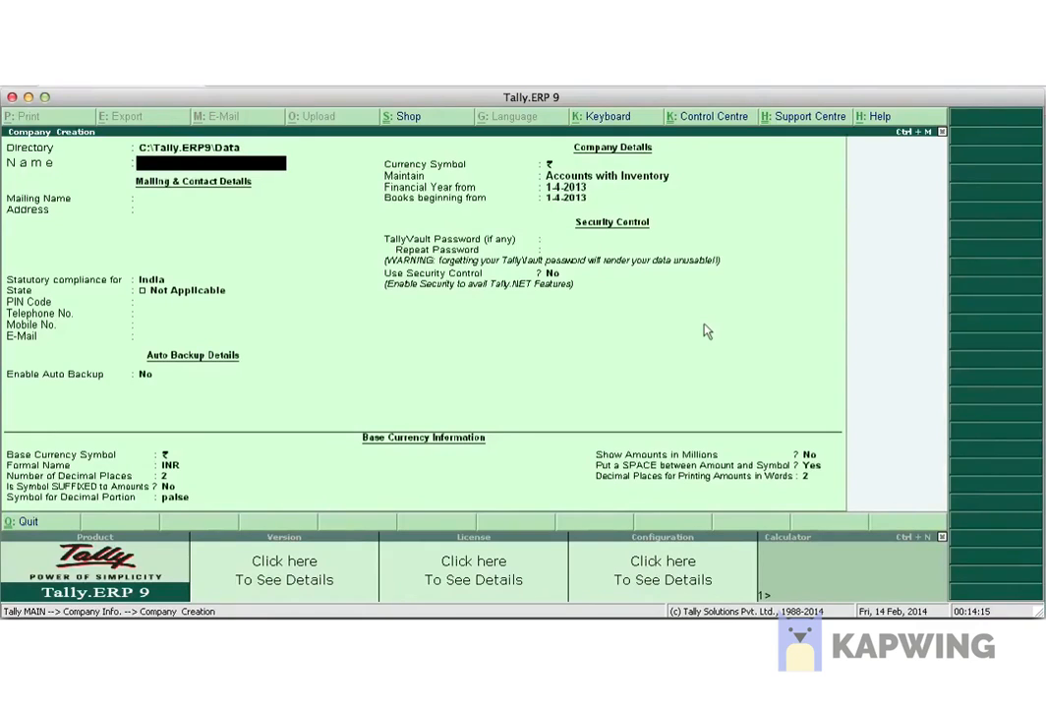
Enter 'India Cement Trading Co.' as the company name so the mailing name auto-fills.
click(187, 150)
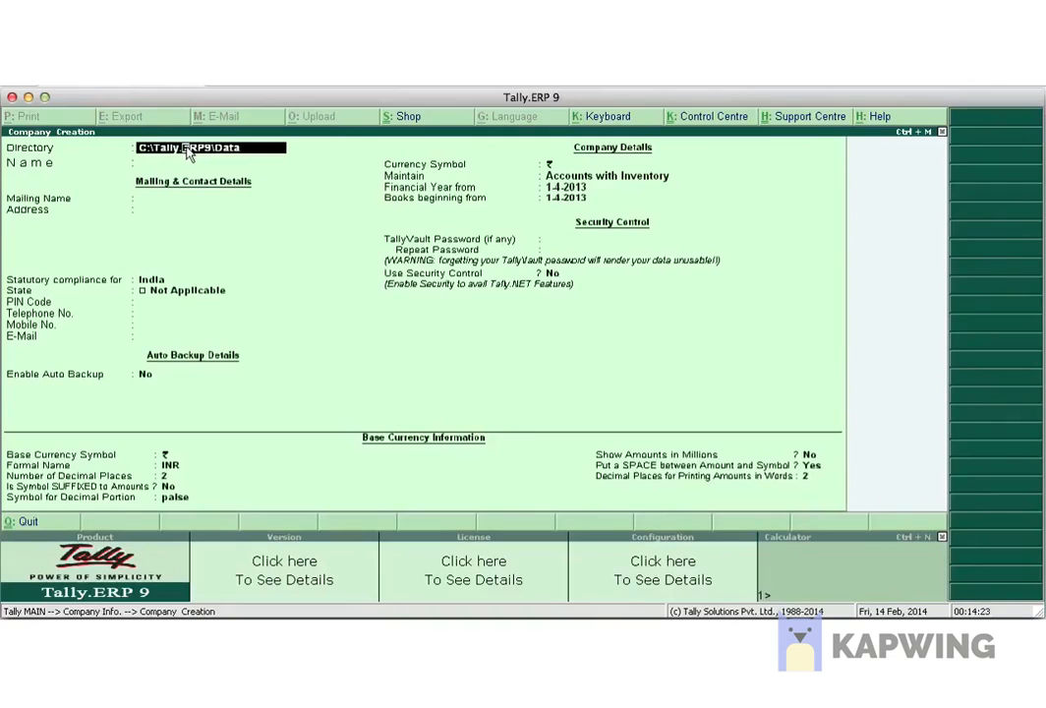
key(Return)
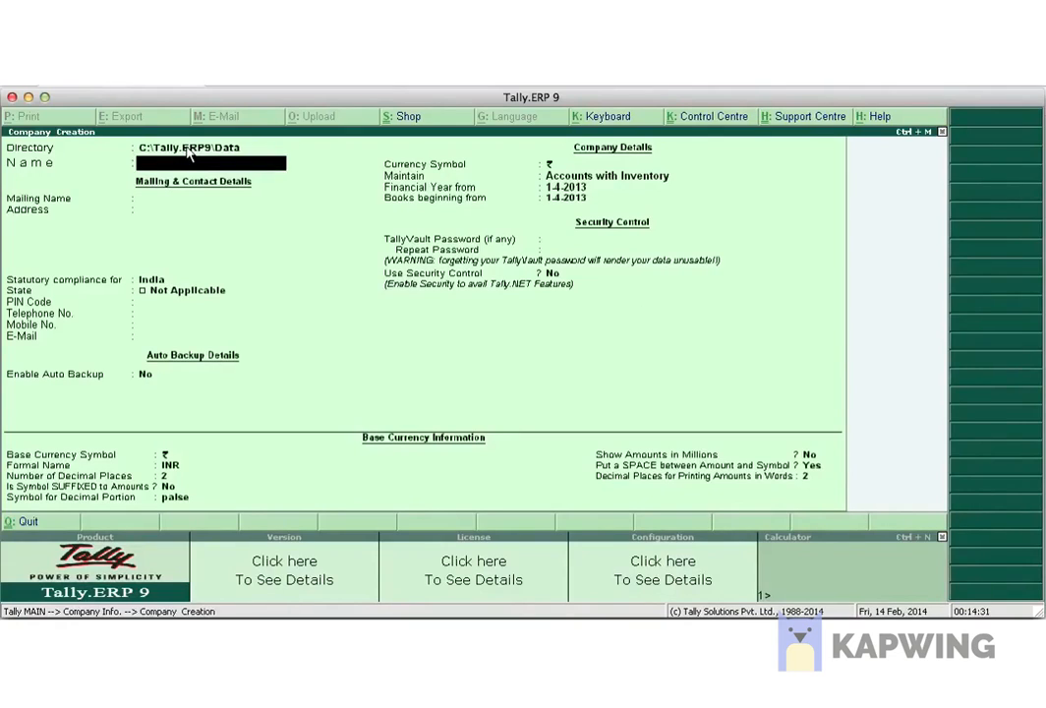
text(India Cement Tra)
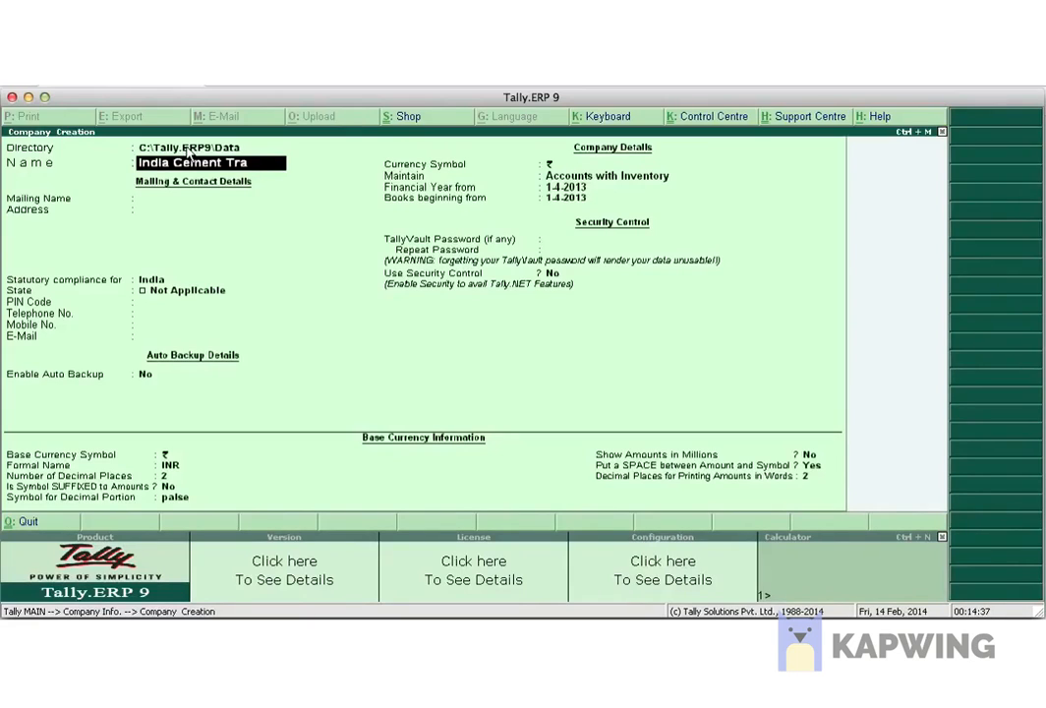
text(ding Co)
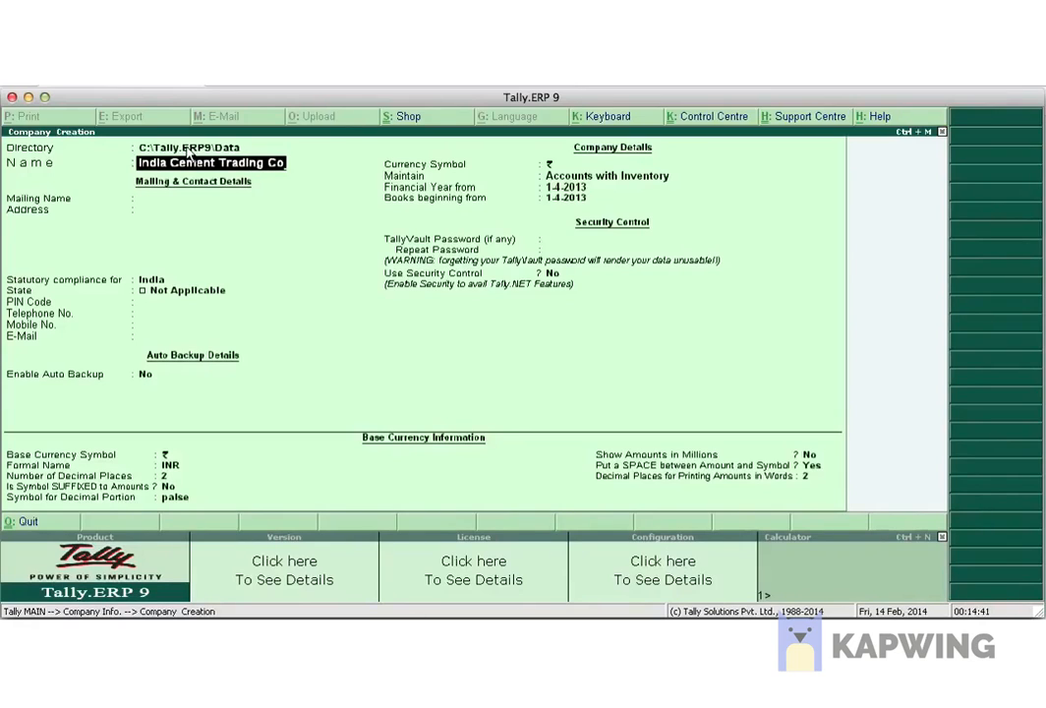
text(.)
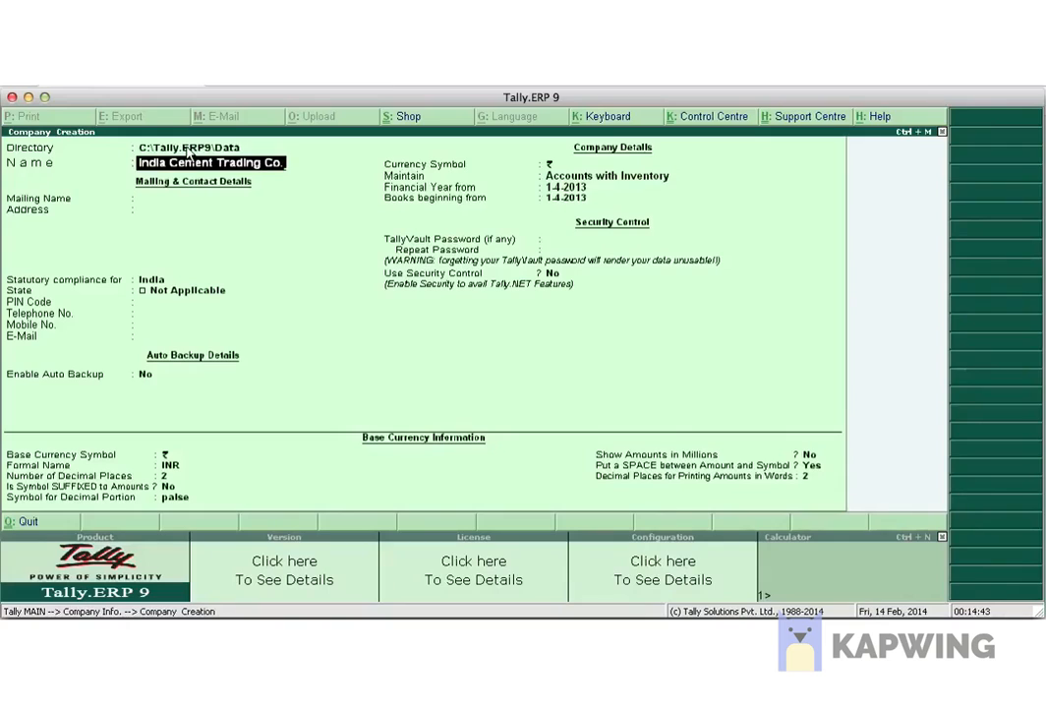
key(Return)
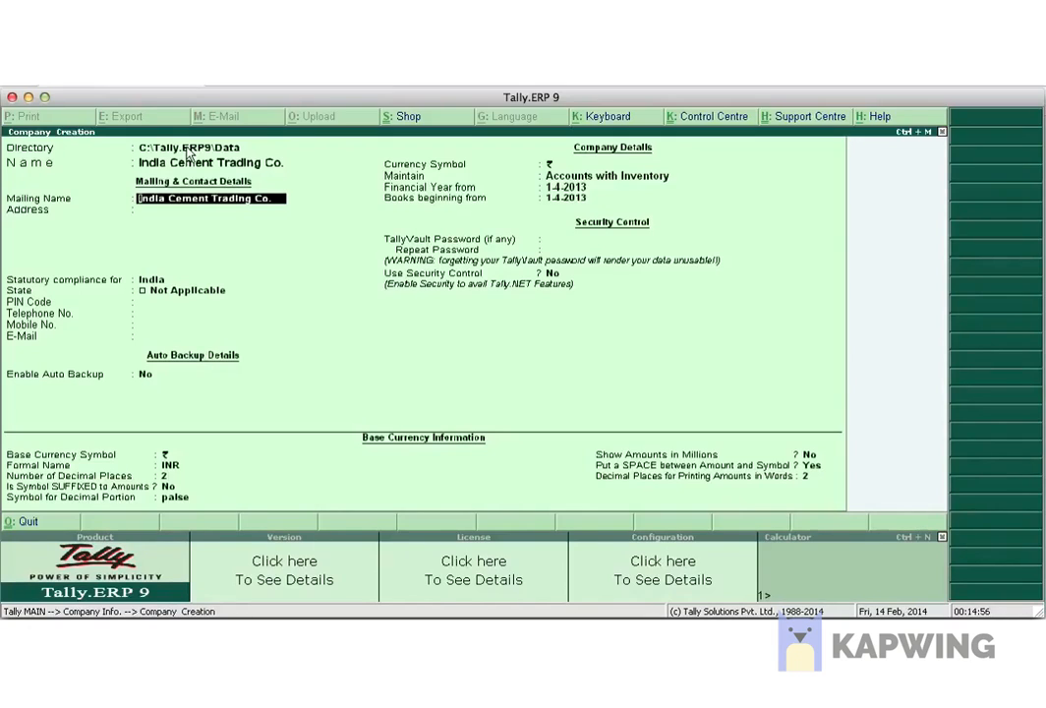
Review the name and mailing name, then enter Chandigarh as the company address.
key(Up)
key(Down)
key(Up)
key(Down)
key(Down)
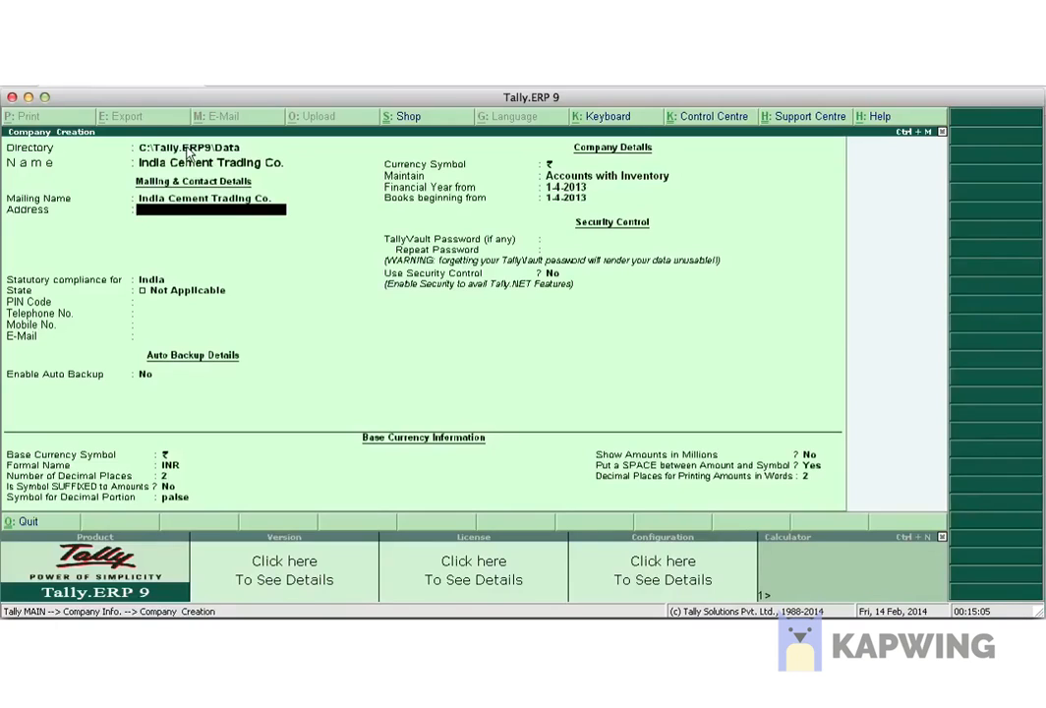
text(C)
text(a)
key(BackSpace)
text(handigarh)
Keep India for statutory compliance and highlight Chandigarh in the List of States.
key(Return)
key(Return)
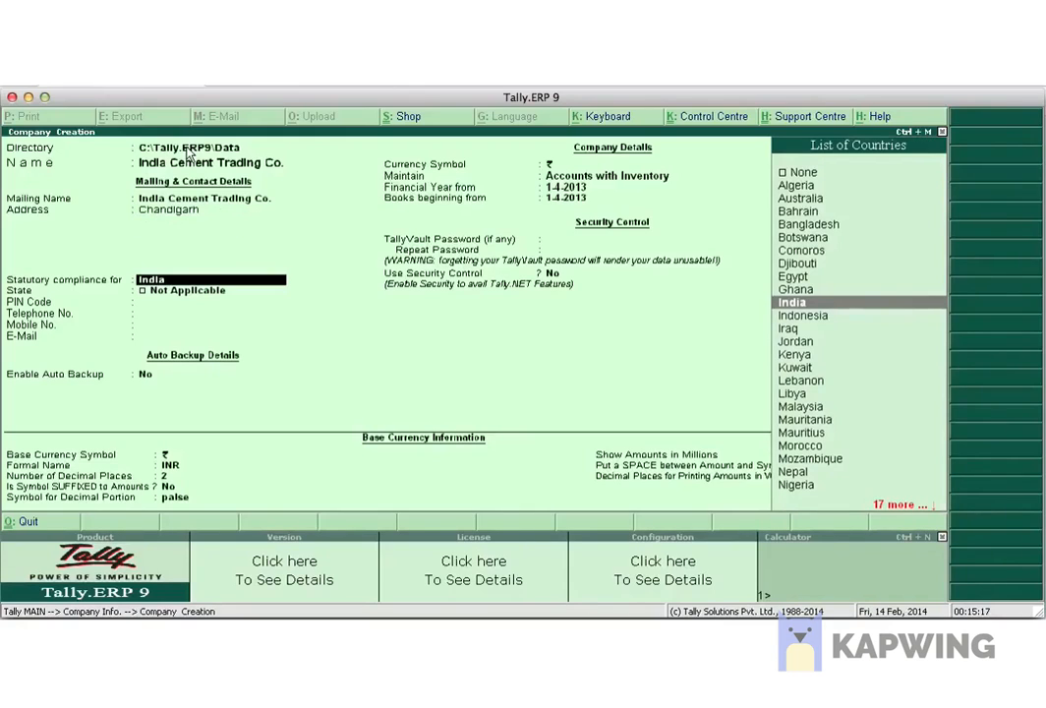
key(Up)
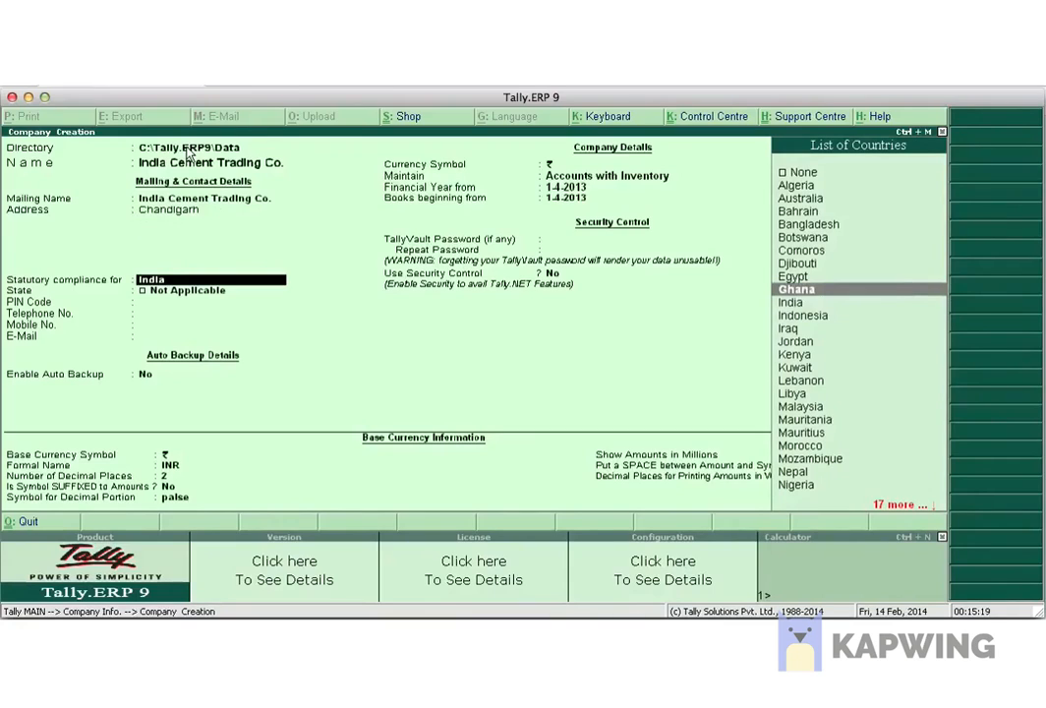
key(Down)
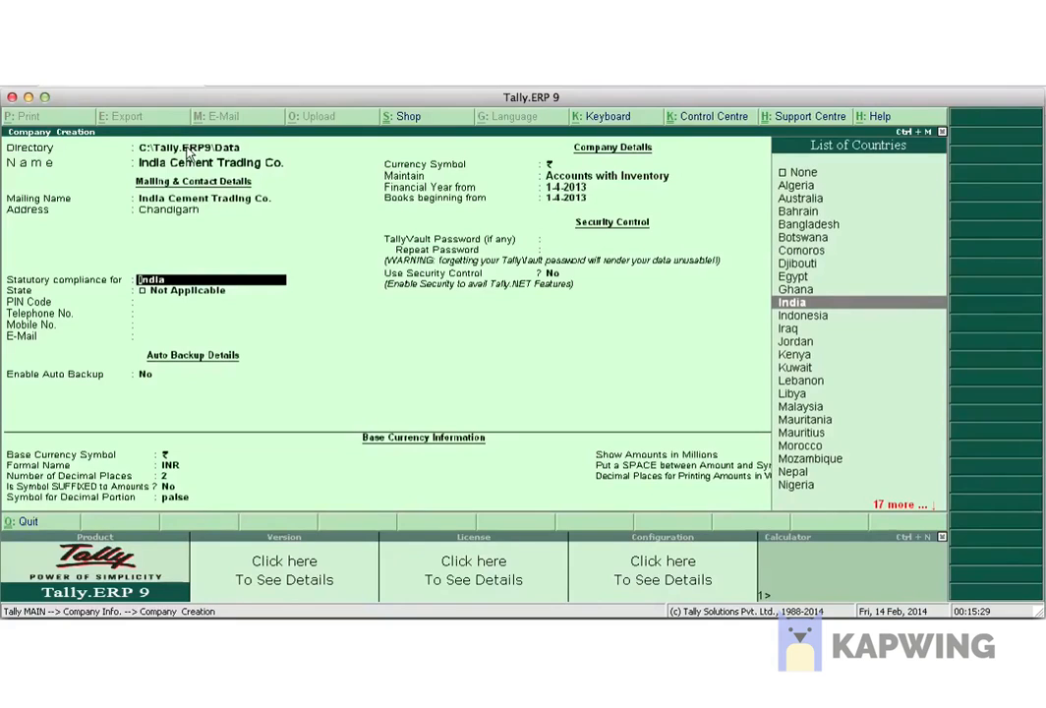
key(Return)
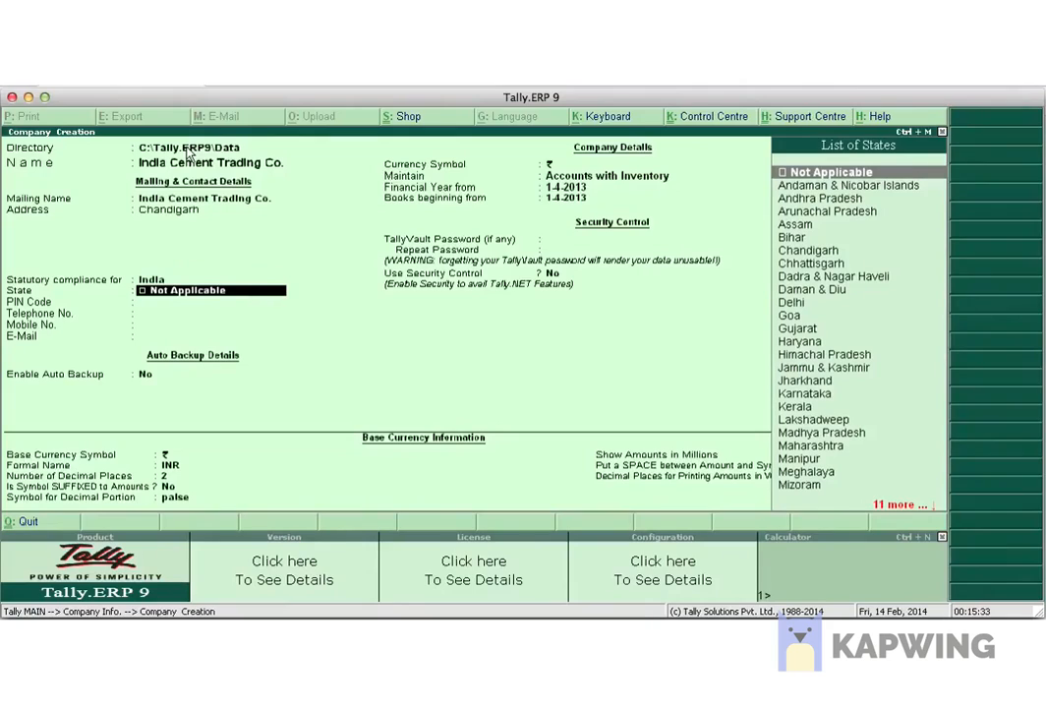
key(Down)
key(Down)
key(Down)
key(Down)
key(Down)
key(Down)
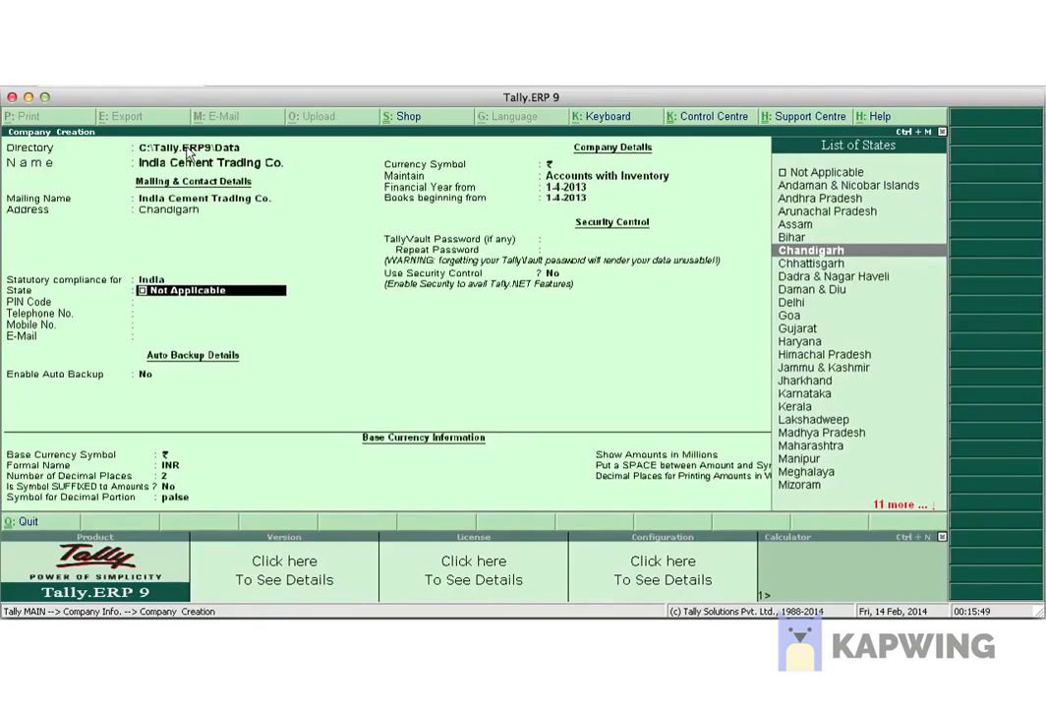
key(Down)
key(Up)
Confirm Chandigarh as the state and enter the PIN code, telephone and mobile numbers.
key(Return)
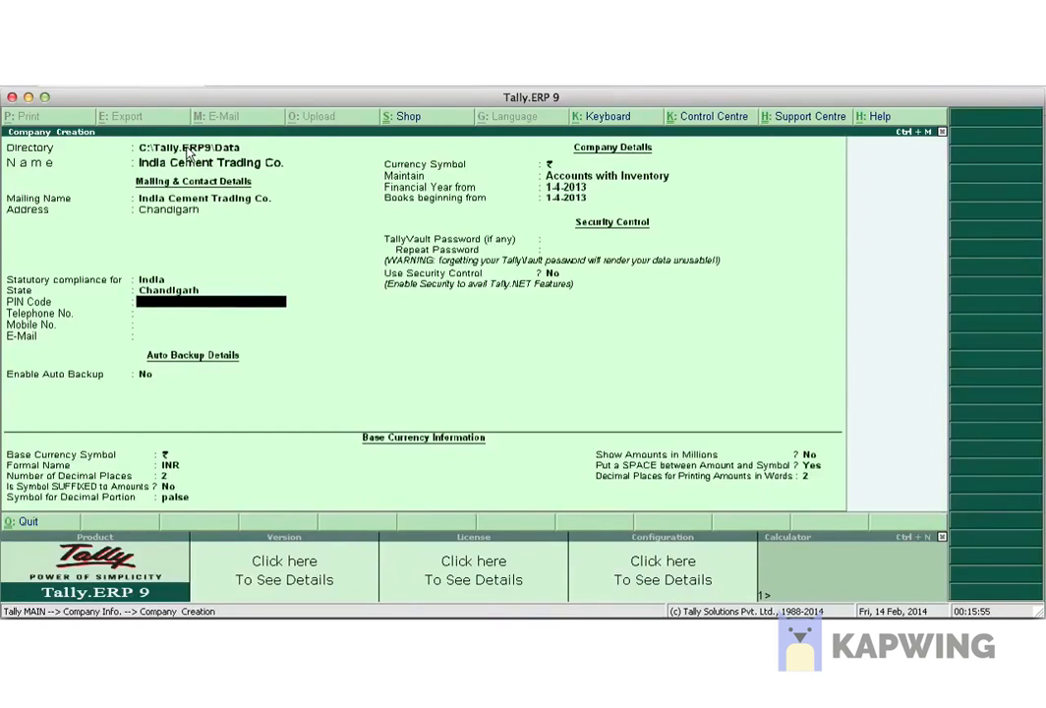
text(160036)
key(Return)
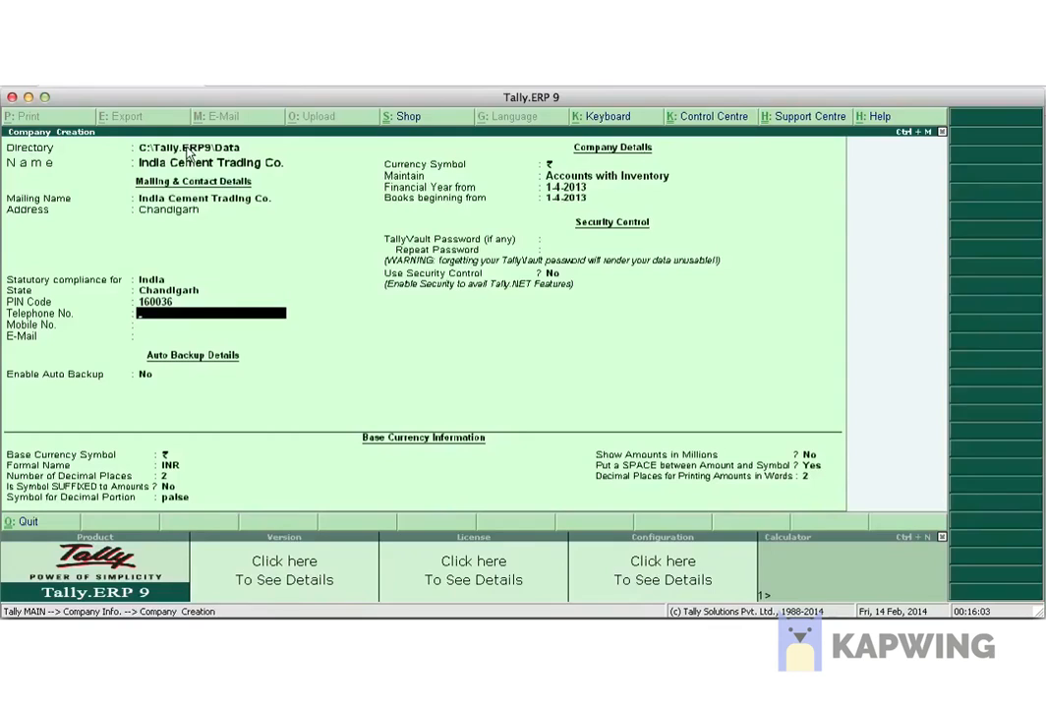
text(3918333)
key(Return)
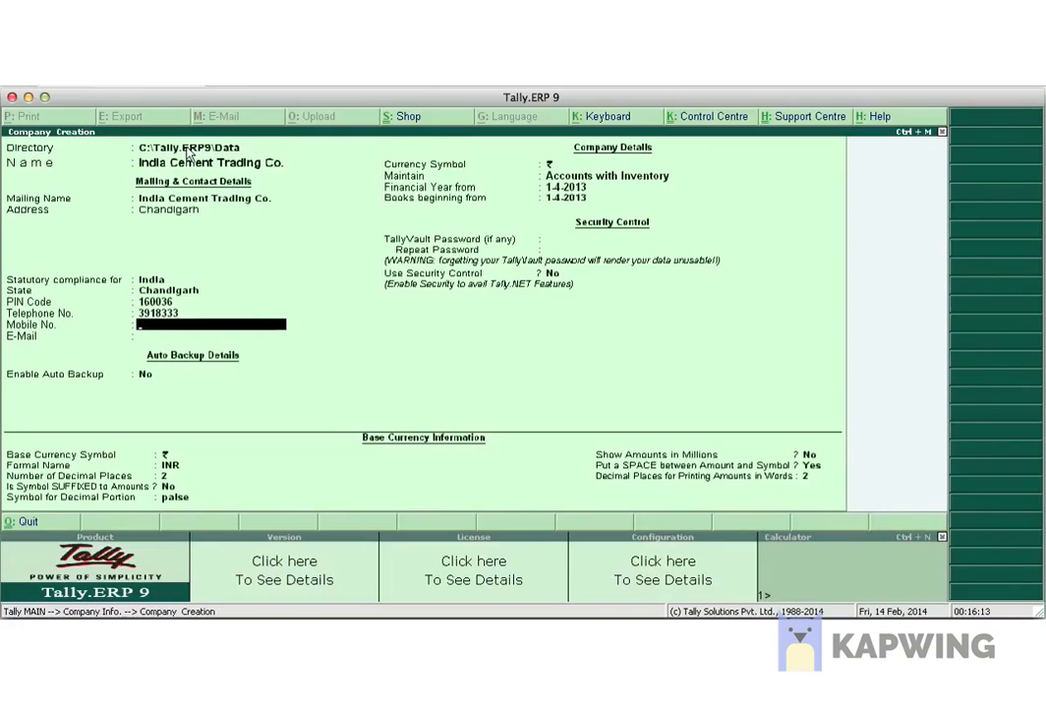
key(Return)
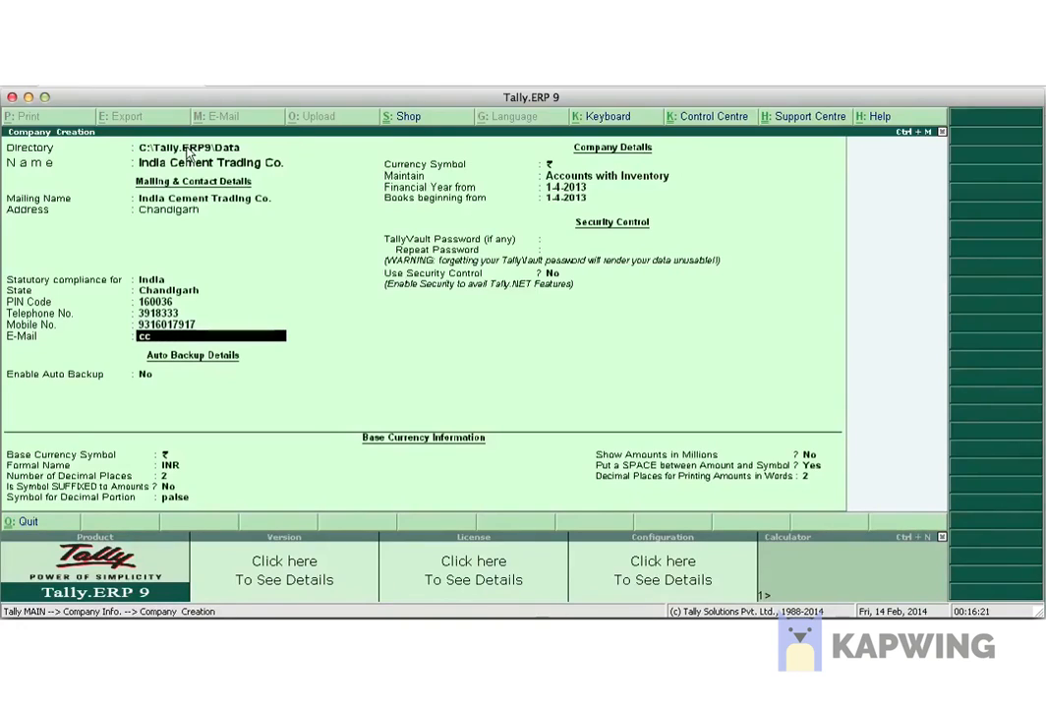
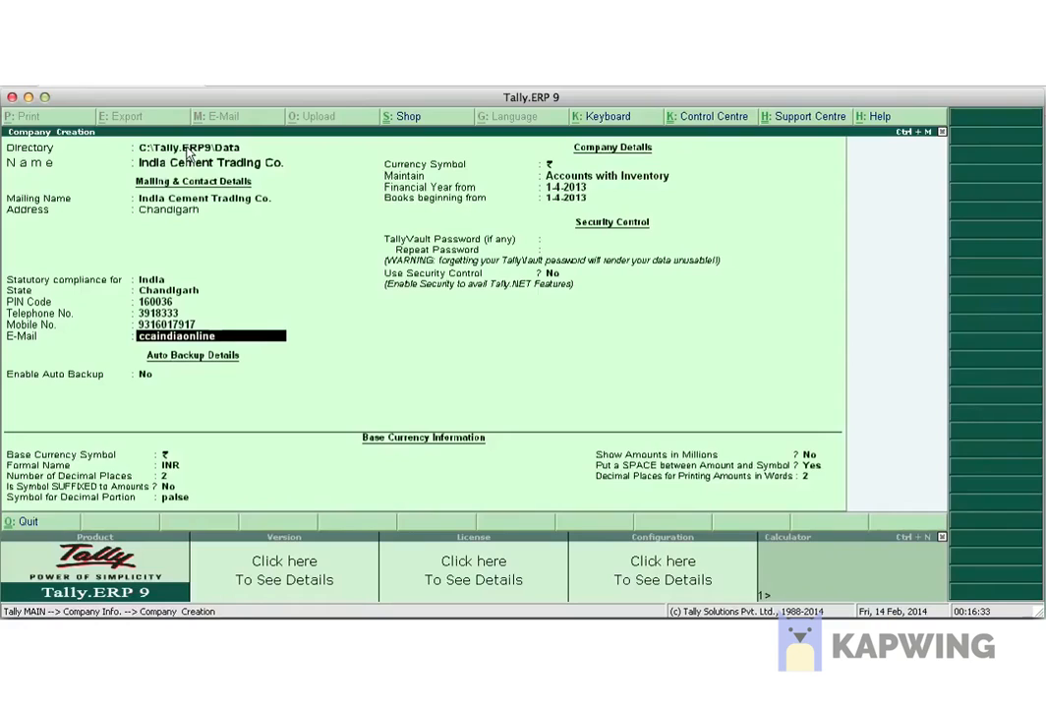
Enter the company's e-mail address, leaving auto backup off and the rupee currency symbol.
key(Return)
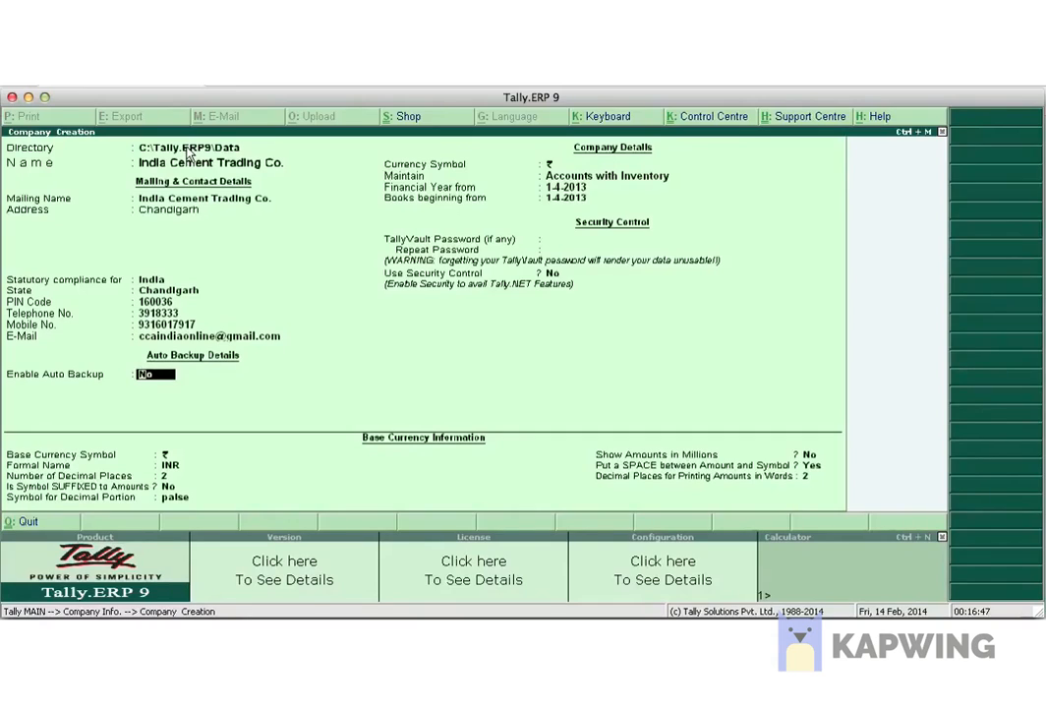
key(Return)
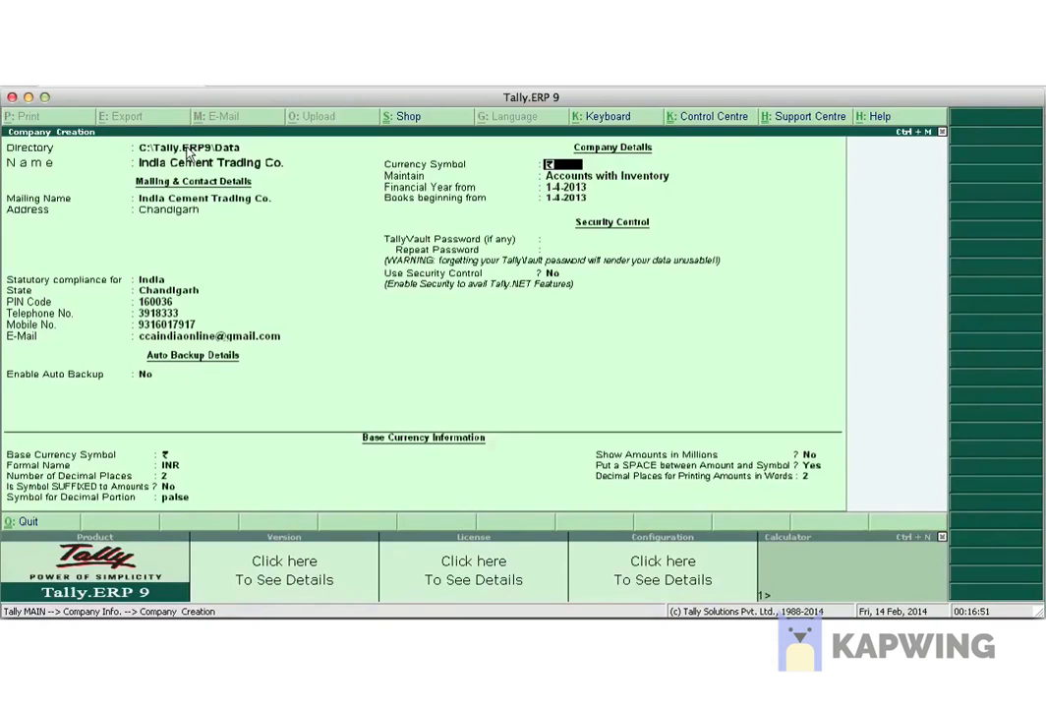
key(Return)
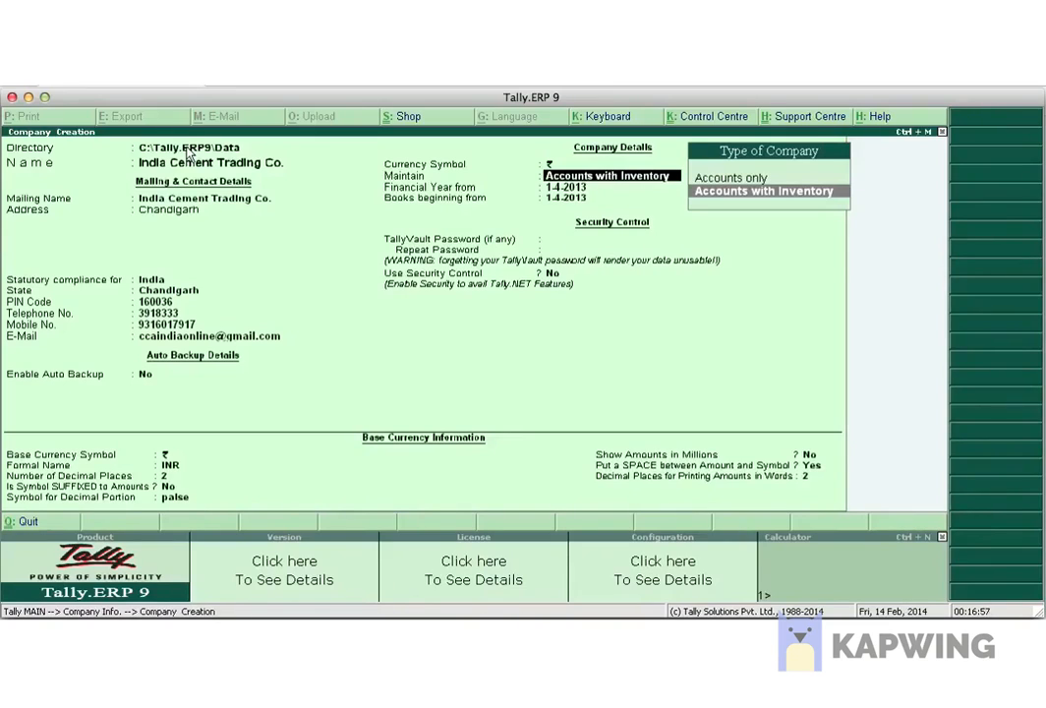
Select Accounts only from the Type of Company list.
key(Up)
key(Down)
key(Up)
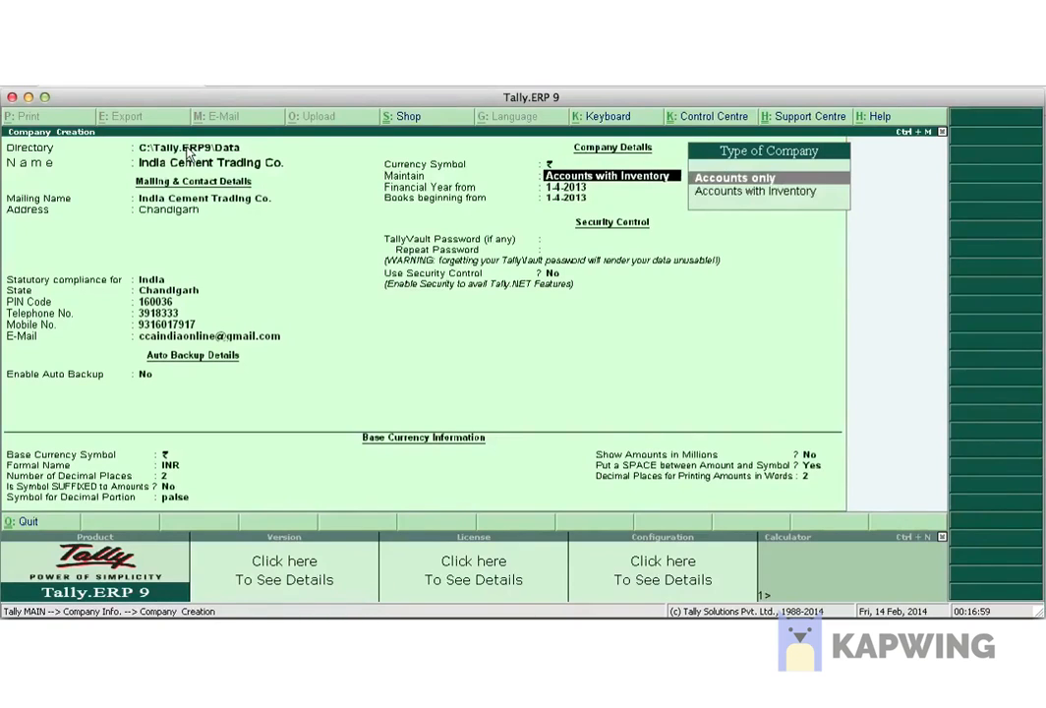
key(Down)
key(Up)
key(Down)
key(Up)
key(Down)
key(Up)
key(Down)
key(Up)
key(Return)
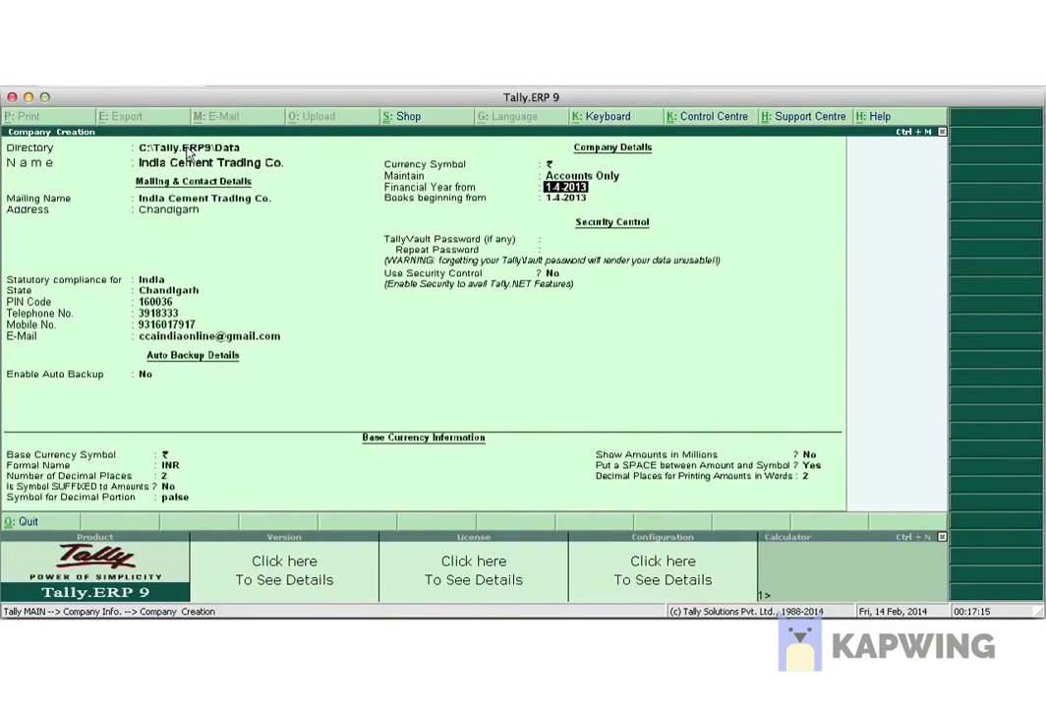
Enter 1-4-2002 as the Financial Year from date.
text(1-4-2002)
key(Return)
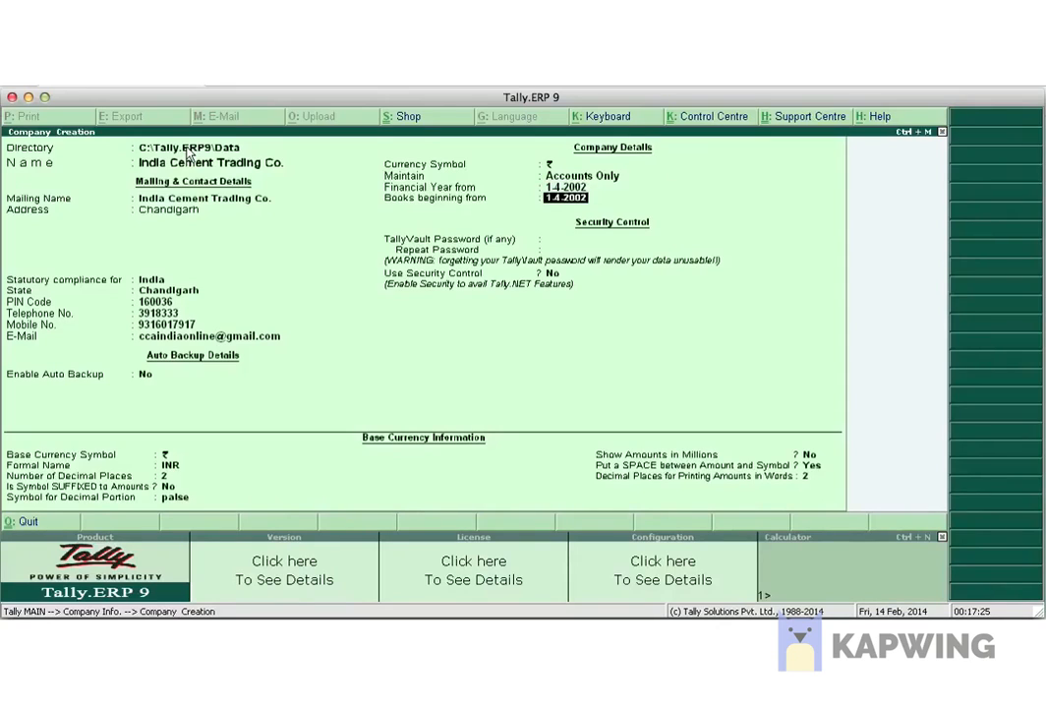
key(BackSpace)
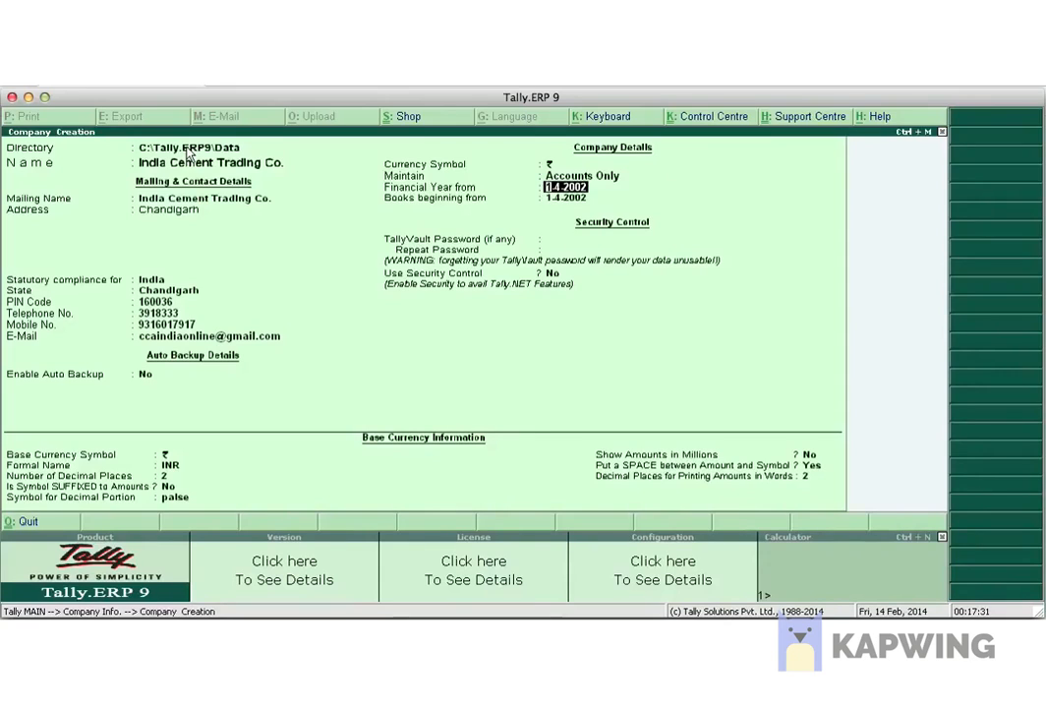
key(Return)
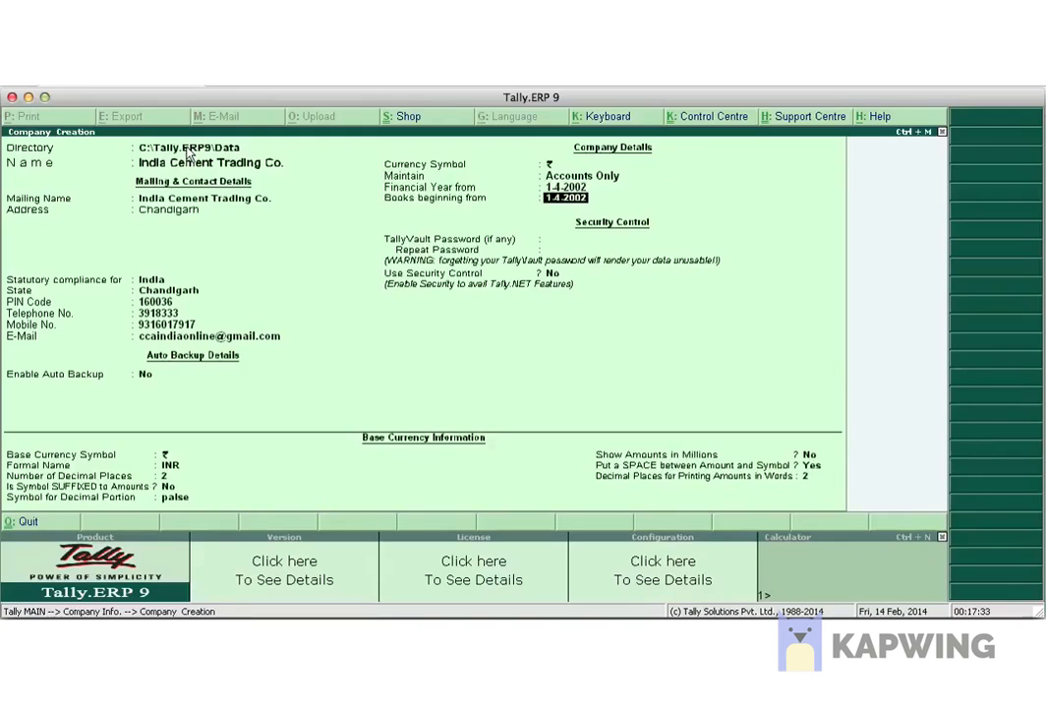
key(Return)
Accept 1-4-2002 as the Books beginning from date.
key(Up)
key(Up)
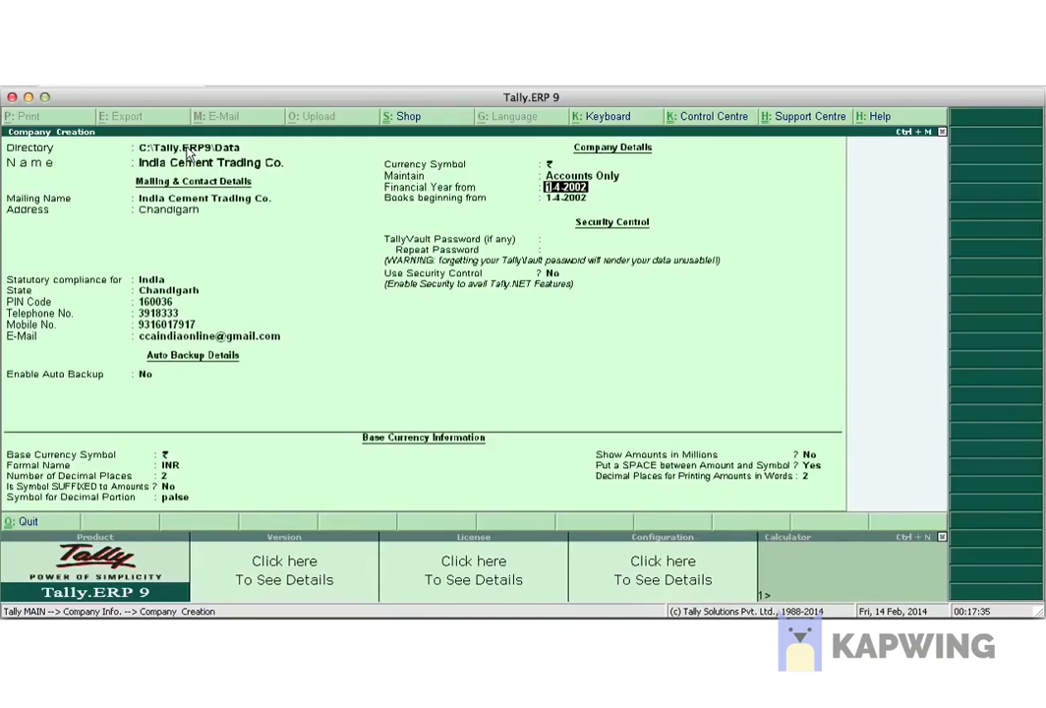
key(Return)
key(Up)
key(Return)
key(BackSpace)
key(Return)
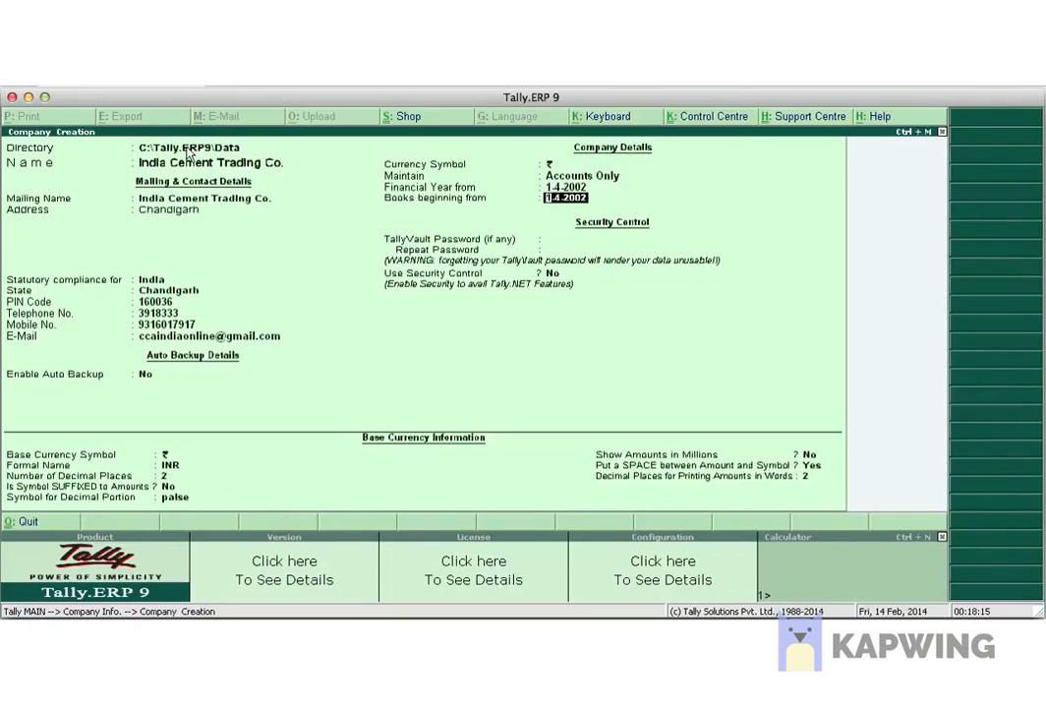
key(BackSpace)
key(Return)
key(Return)
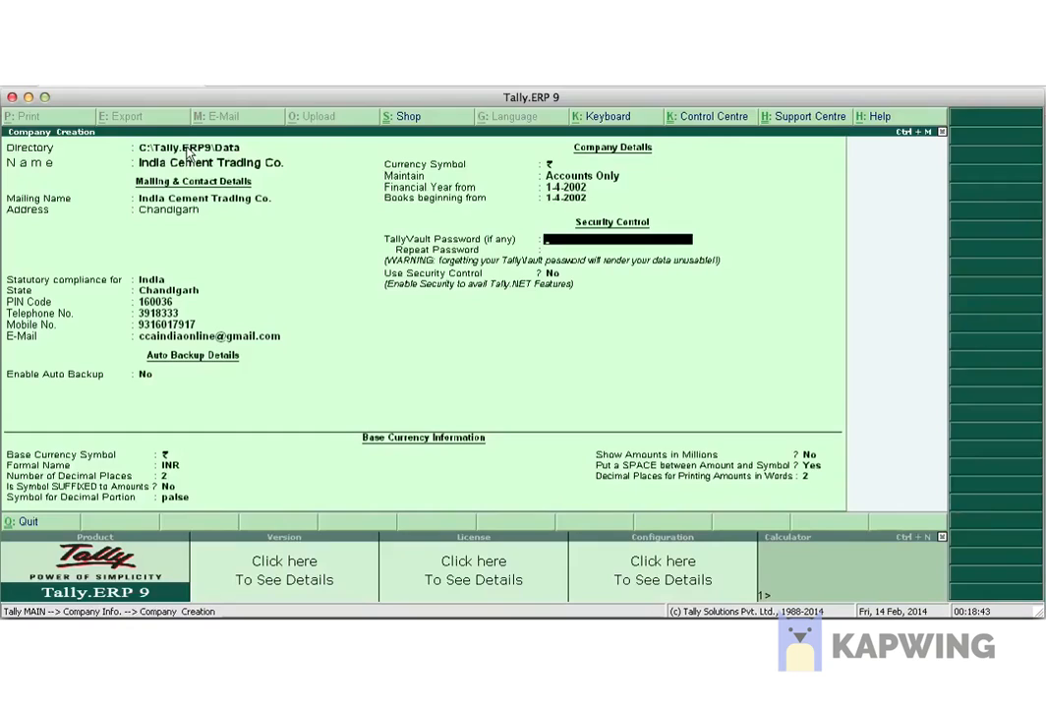
Leave the TallyVault password blank and keep Use Security Control set to No.
key(Return)
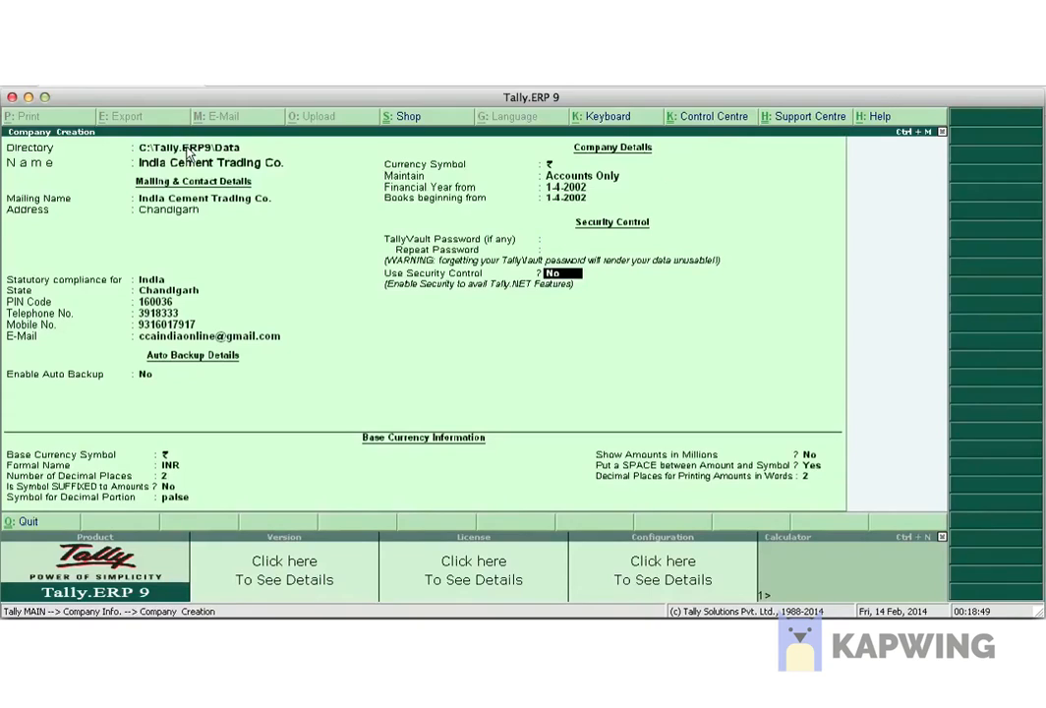
key(Return)
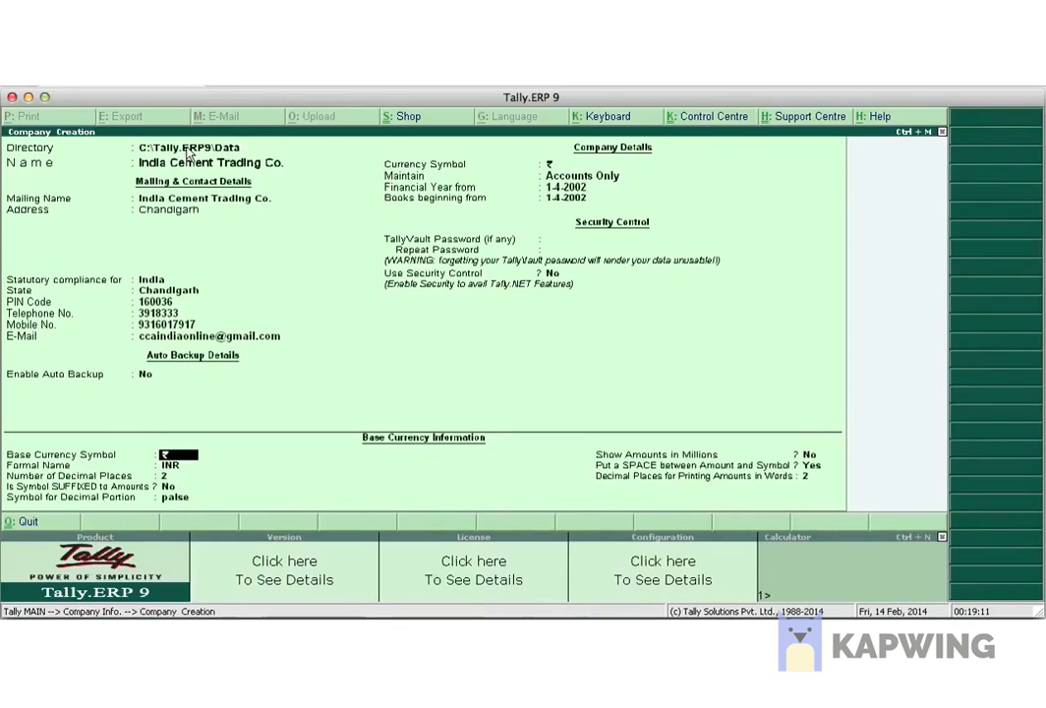
Accept ₹, INR, 2 decimal places, unsuffixed symbol and paise as base currency settings.
key(Return)
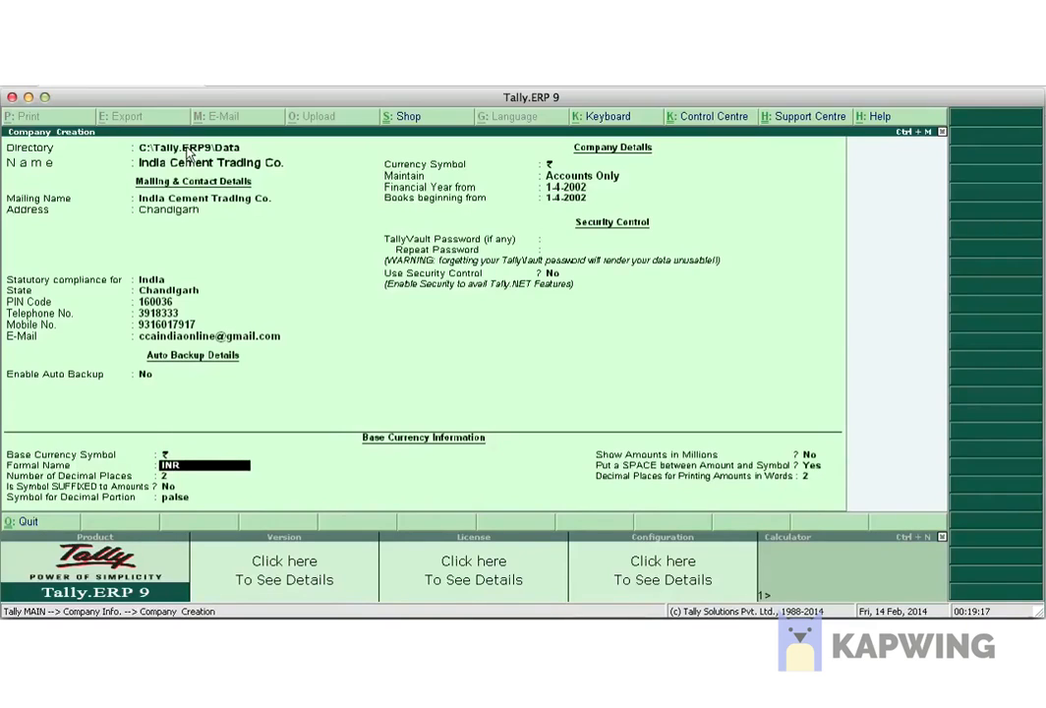
key(Return)
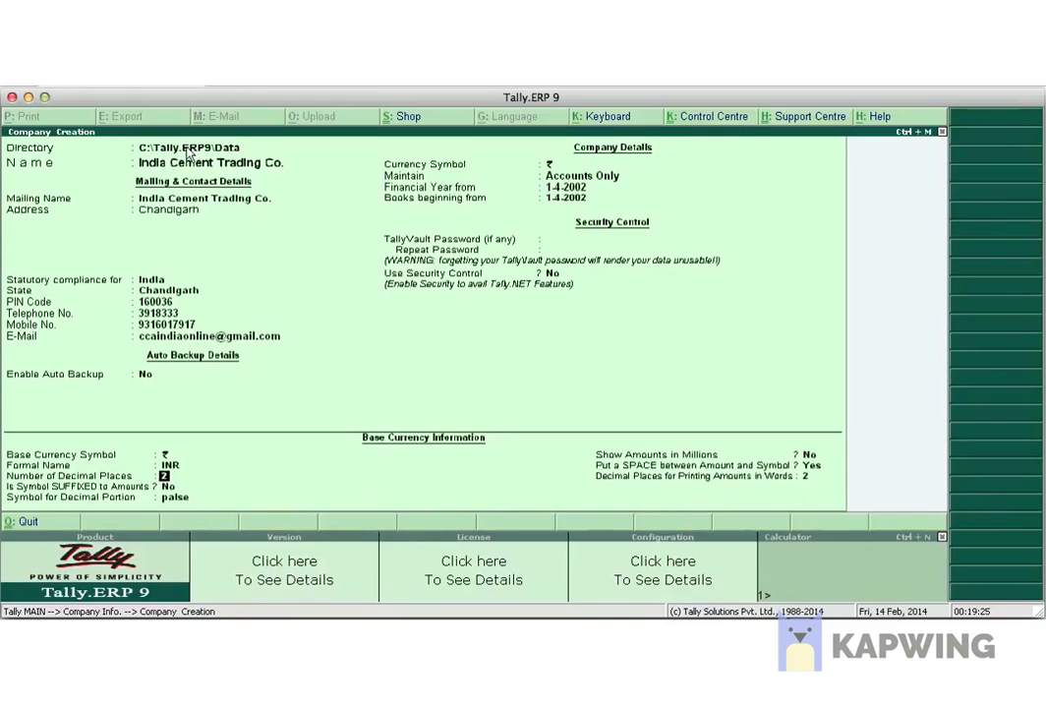
key(Return)
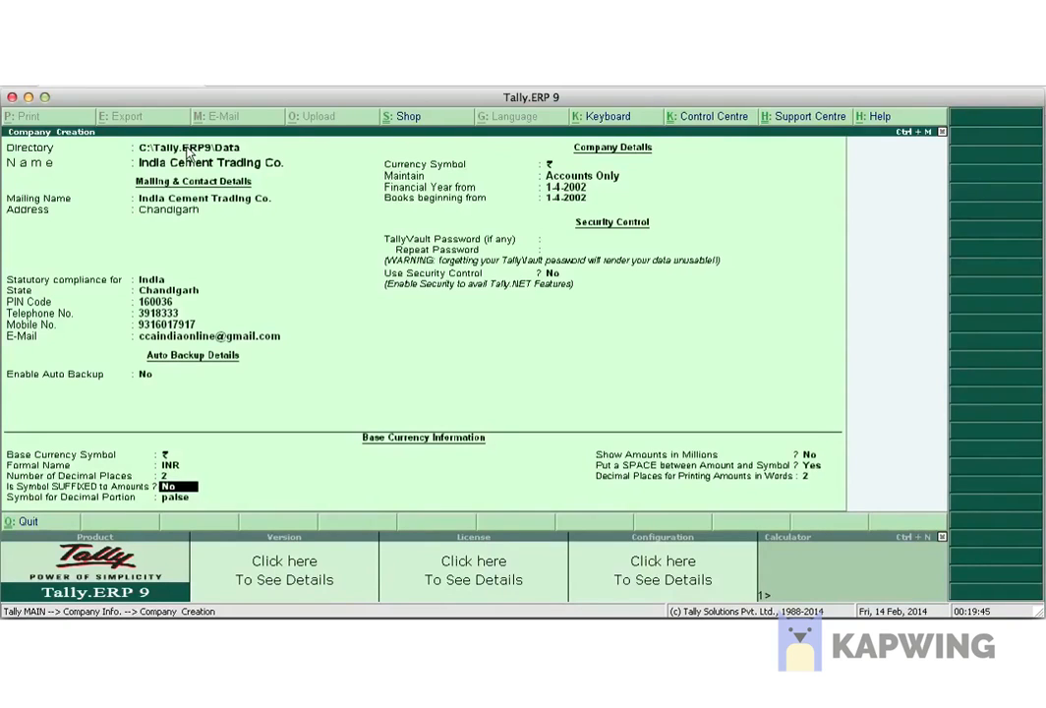
key(Return)
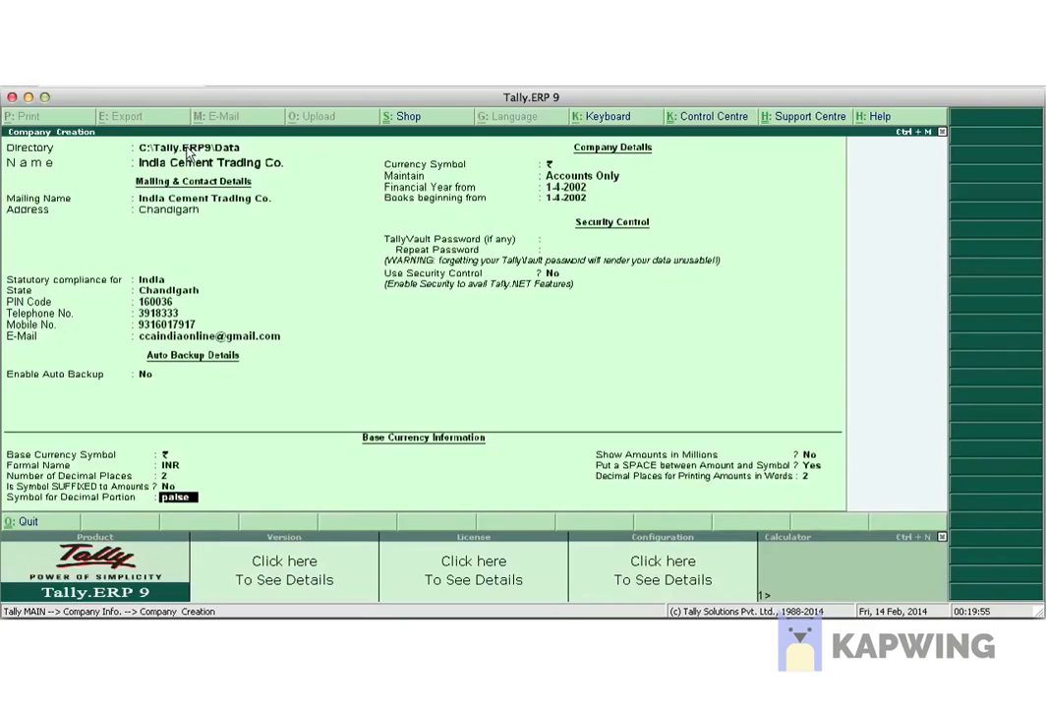
key(Return)
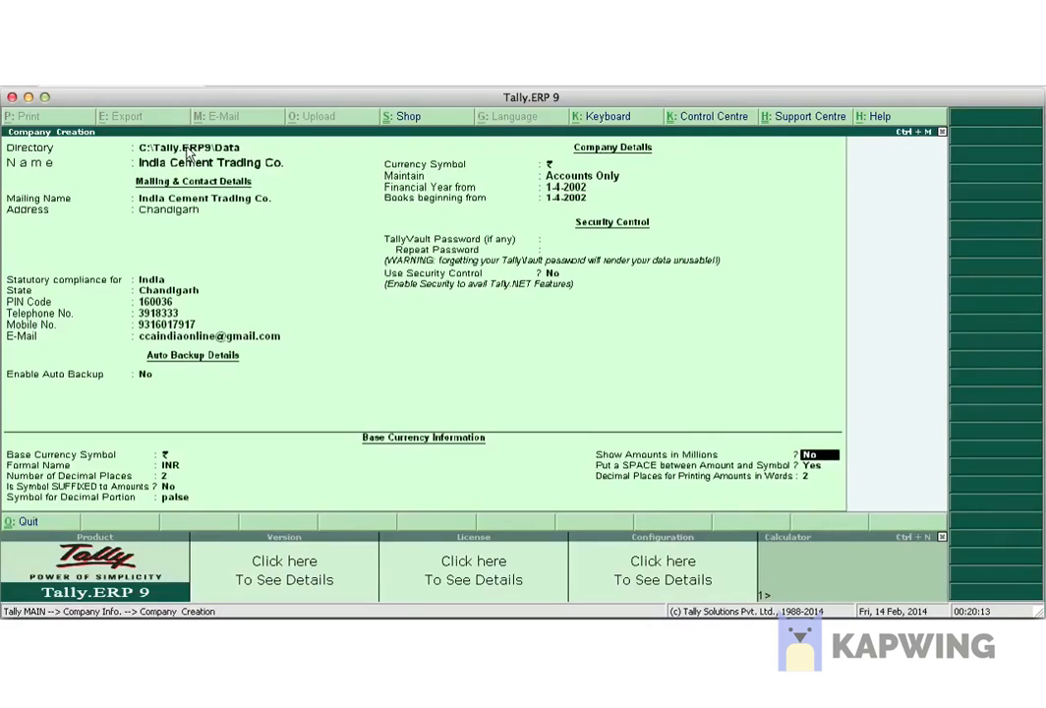
Keep amounts not in millions, a space before the symbol, and 2 decimals in words.
key(Return)
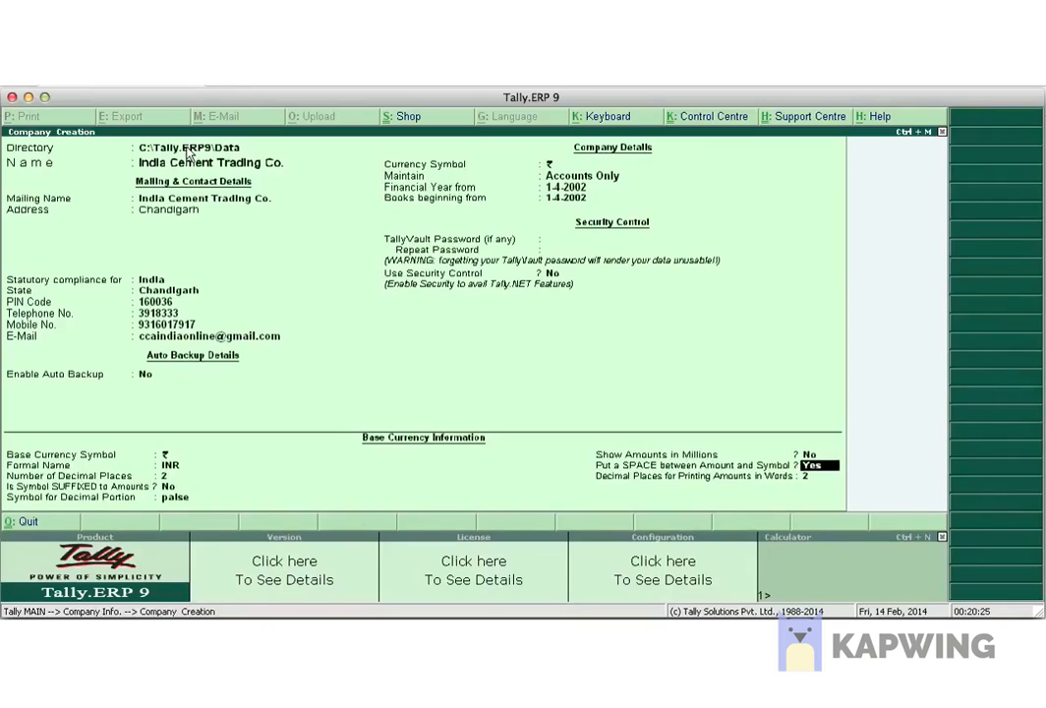
key(Return)
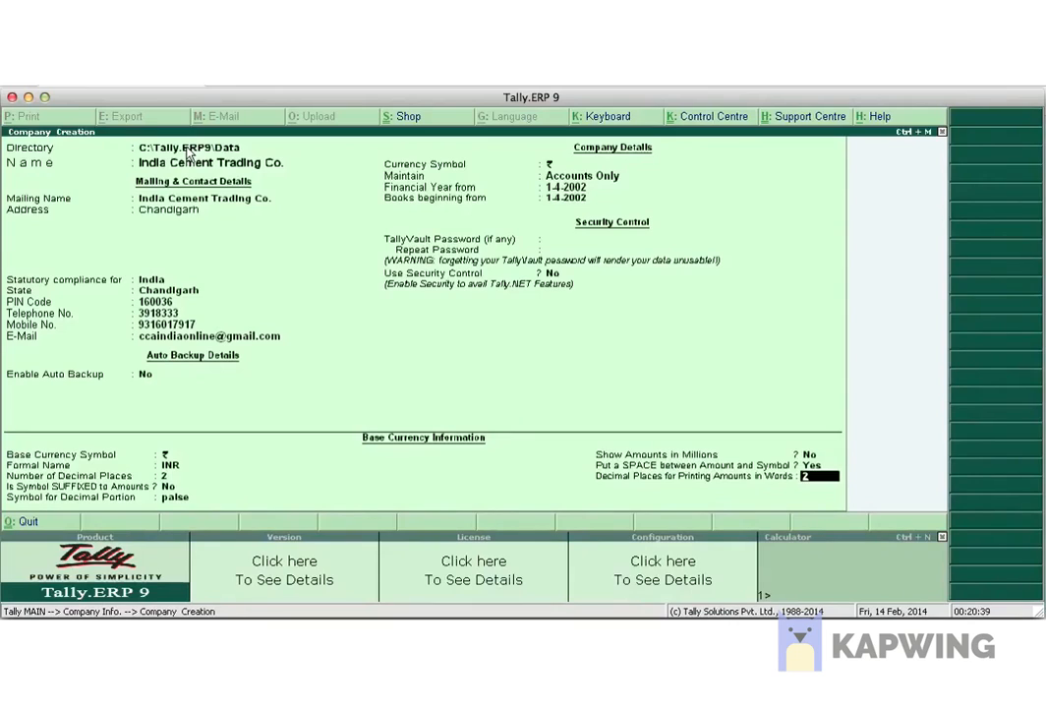
key(Return)
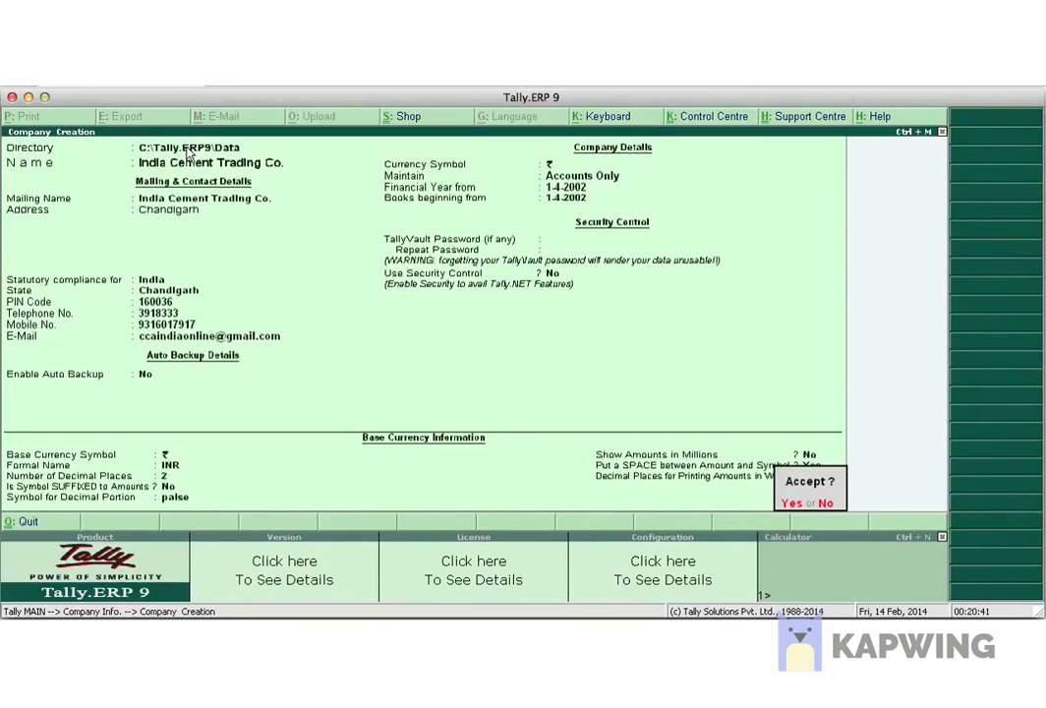